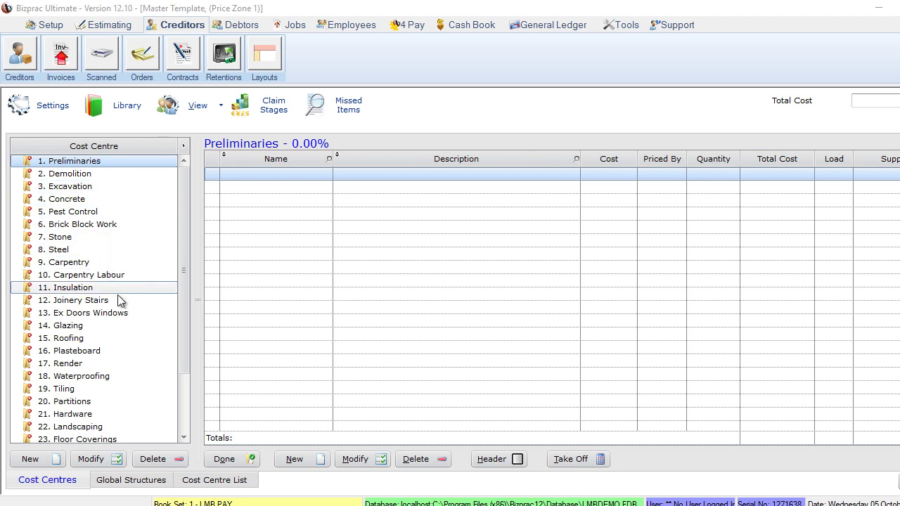
# Step: Review the template's list of cost centres from Preliminaries through Metalwork
pyautogui.scroll(-3, 144, 354)
pyautogui.scroll(-2, 145, 356)
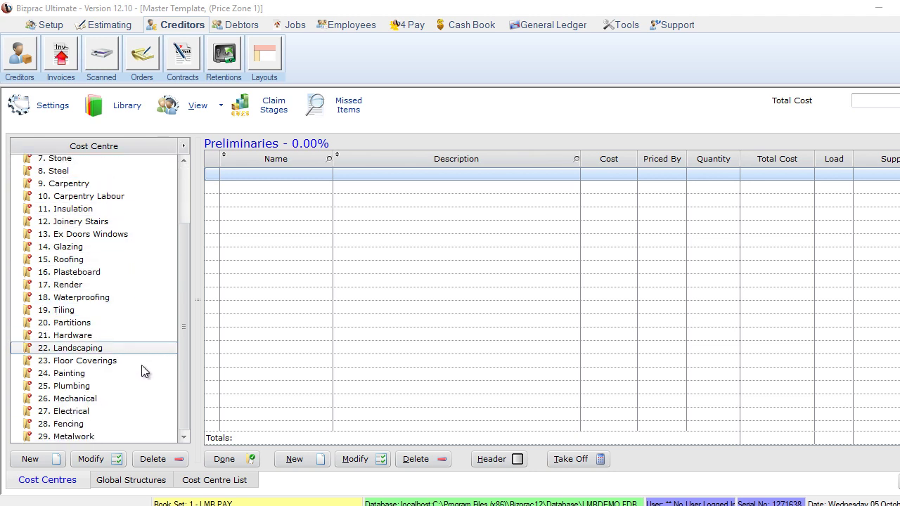
pyautogui.scroll(3, 141, 425)
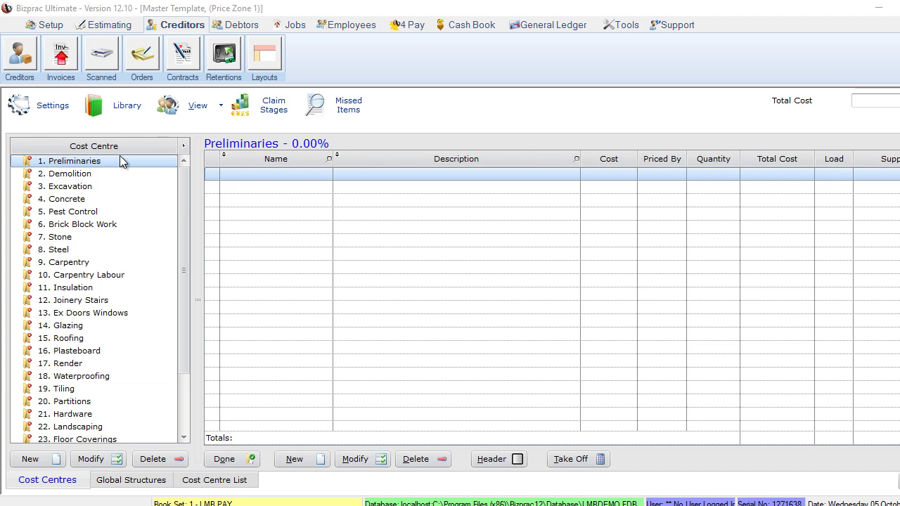
pyautogui.scroll(-2, 131, 313)
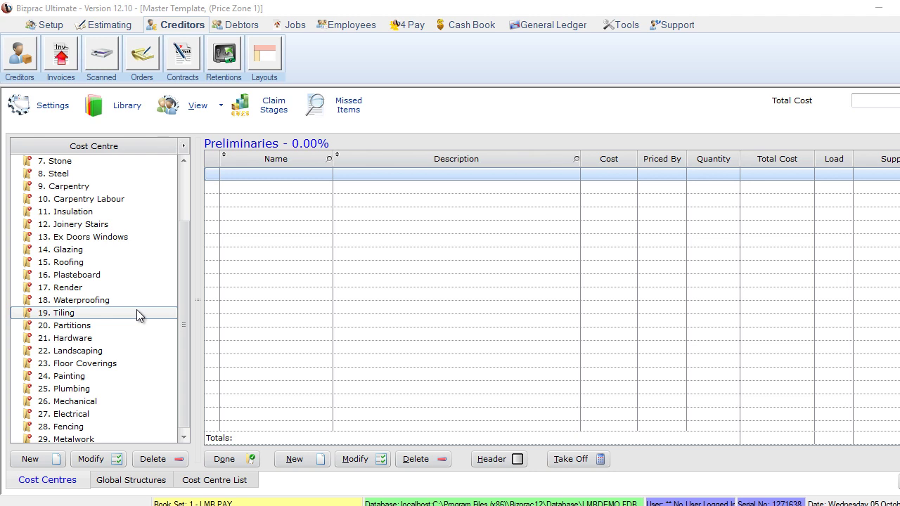
pyautogui.scroll(2, 136, 313)
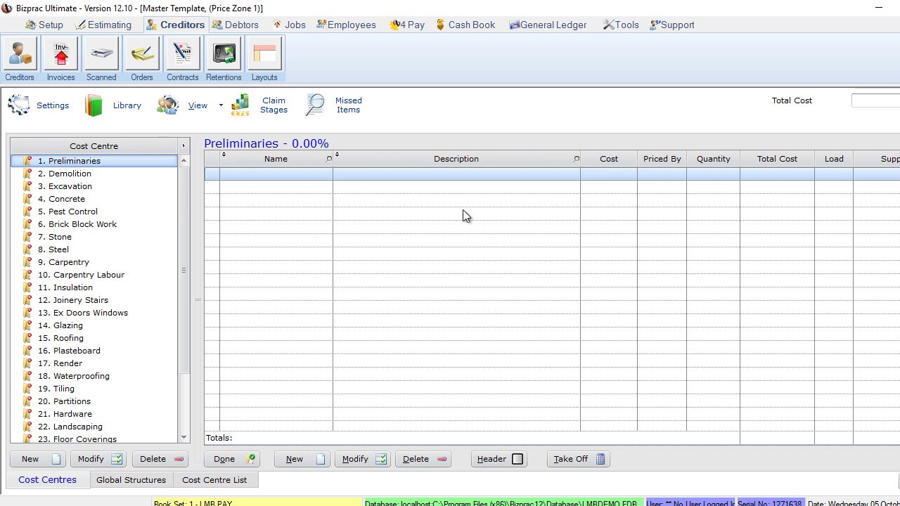
# Step: Start a new item in the Preliminaries cost centre named "Builders Signage" with the description "All signage"
pyautogui.click(311, 463)
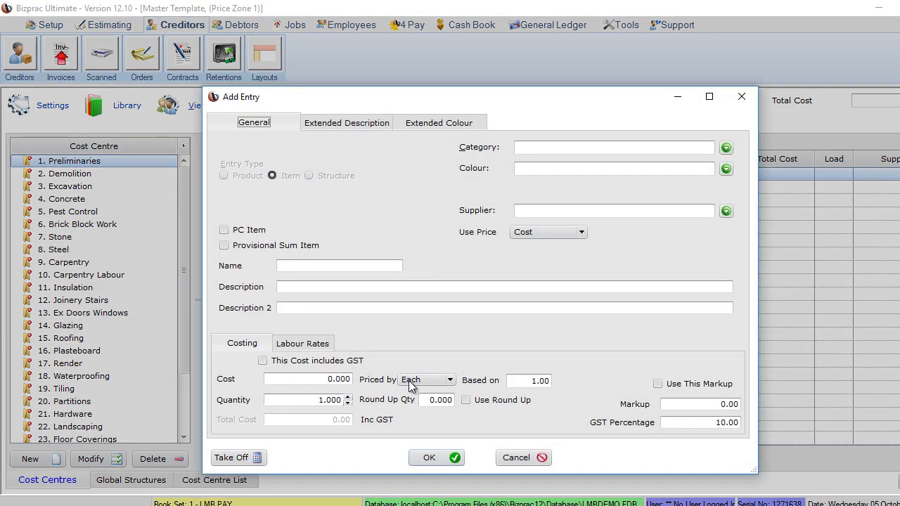
pyautogui.click(357, 265)
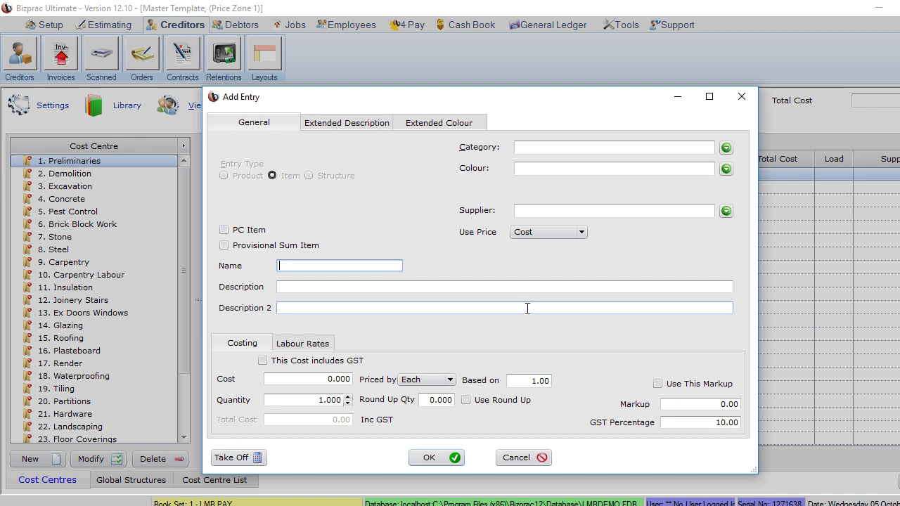
pyautogui.write('Builders Sig')
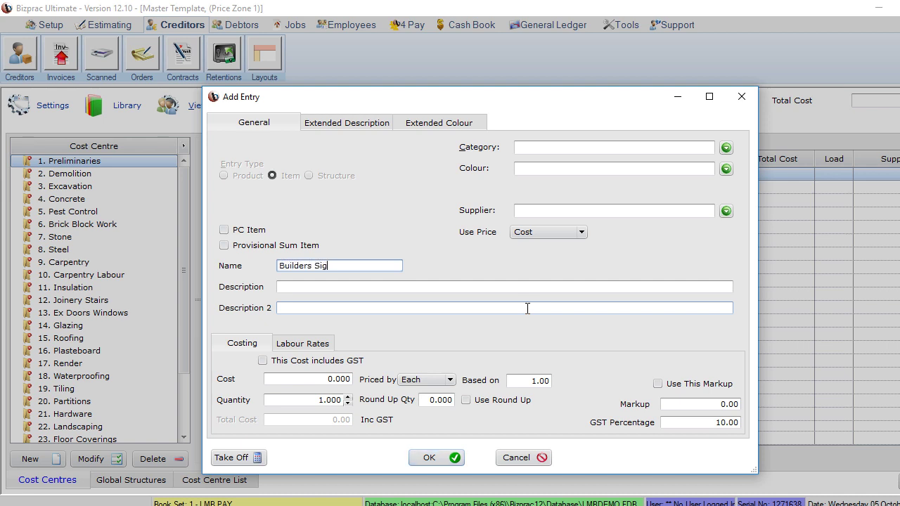
pyautogui.write('nage')
pyautogui.press('Tab')
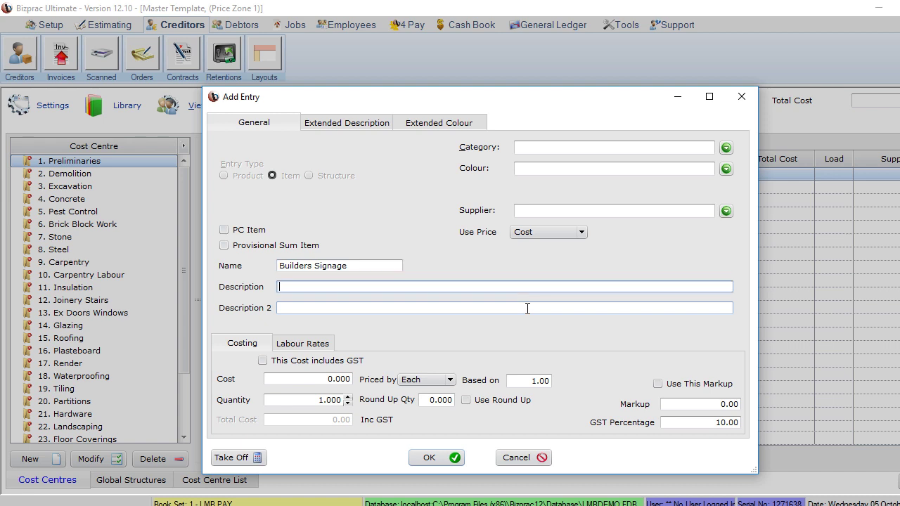
pyautogui.write('All signage')
# Step: Give the Builders Signage item a GST-inclusive cost of 650, keep it priced by Each, and save the entry
pyautogui.click(263, 361)
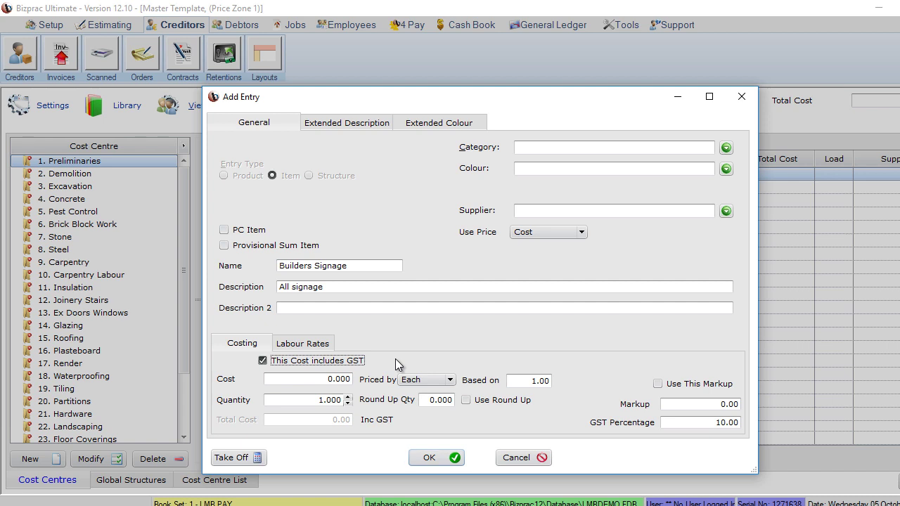
pyautogui.press('Tab')
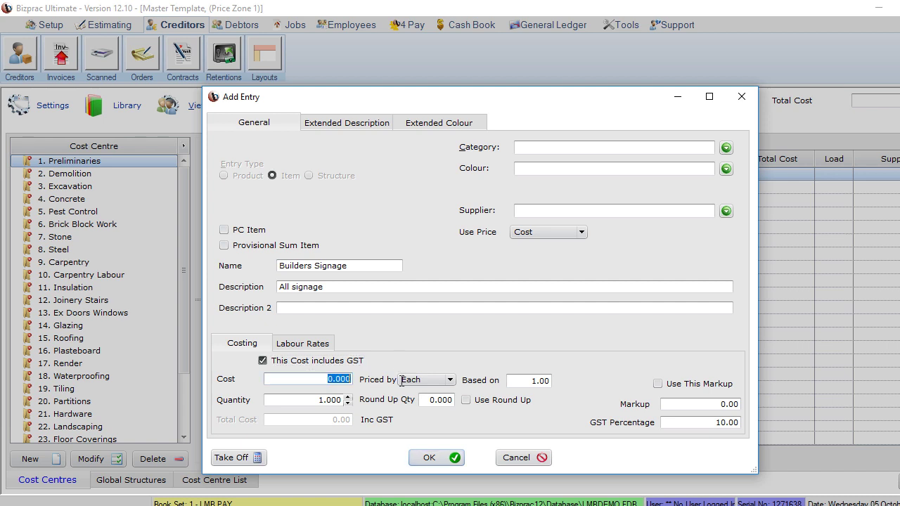
pyautogui.write('650')
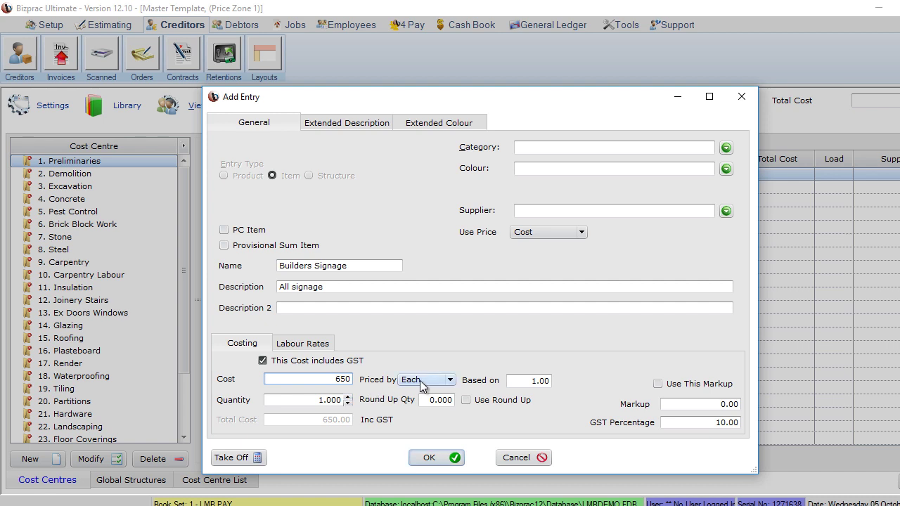
pyautogui.click(450, 381)
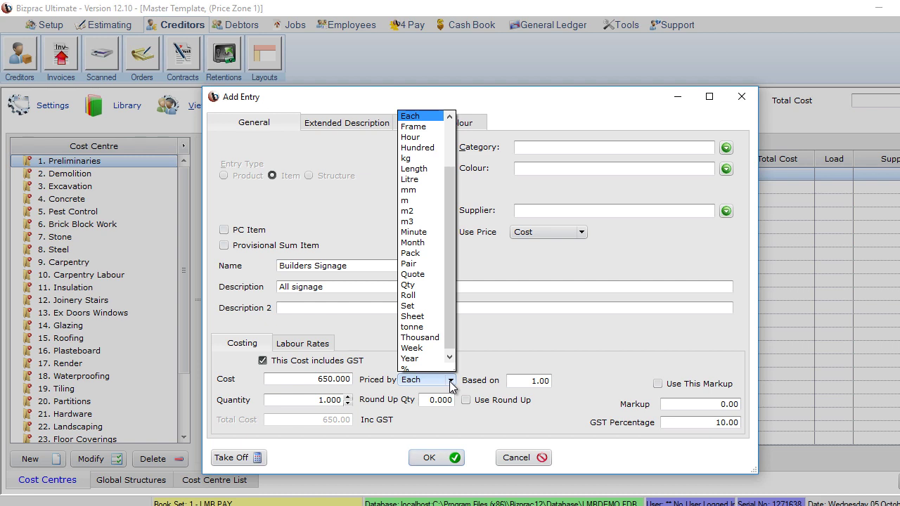
pyautogui.click(449, 381)
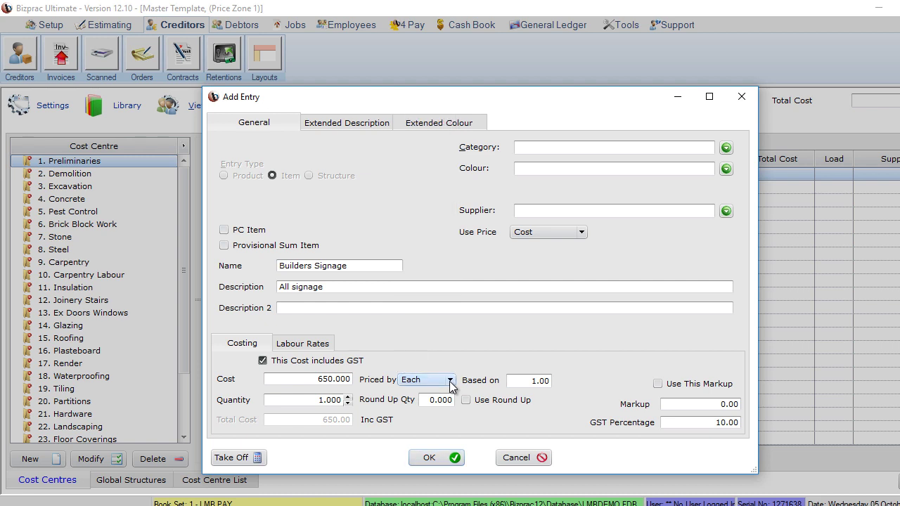
pyautogui.click(426, 461)
pyautogui.click(426, 462)
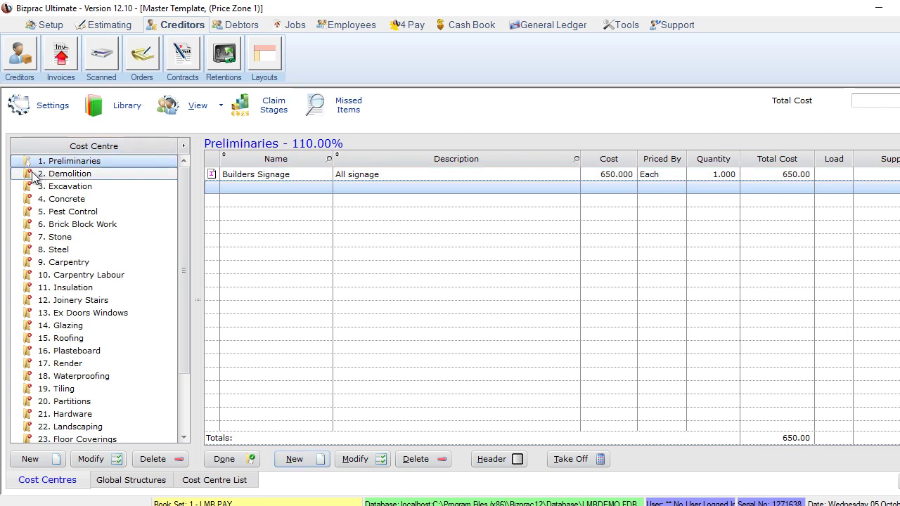
# Step: Start another Preliminaries item named "Council Fees" with the description "Approvals"
pyautogui.click(261, 176)
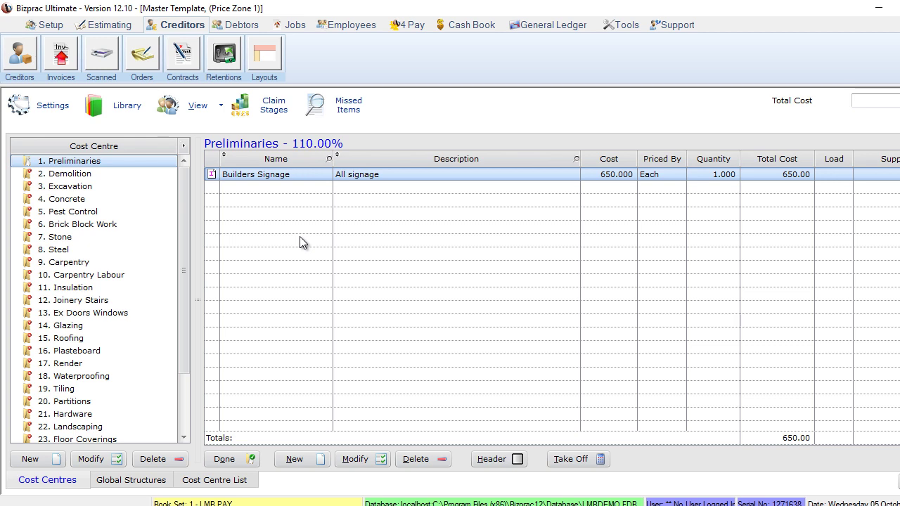
pyautogui.click(309, 461)
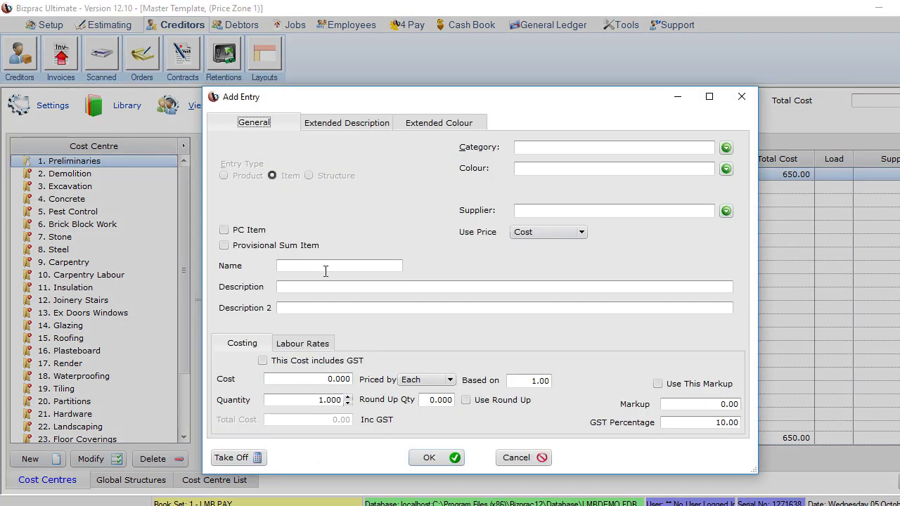
pyautogui.click(327, 265)
pyautogui.write('Cou')
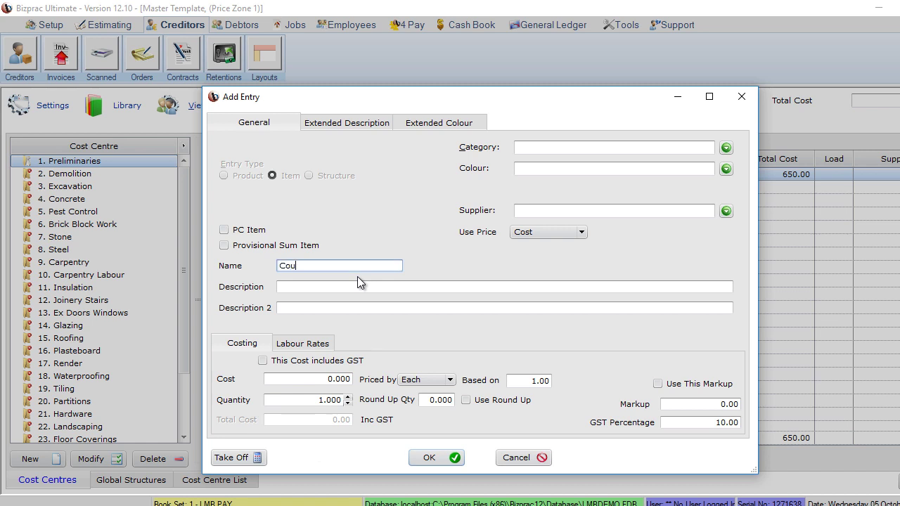
pyautogui.write('ncil Fees')
pyautogui.press('Tab')
pyautogui.write('Appro')
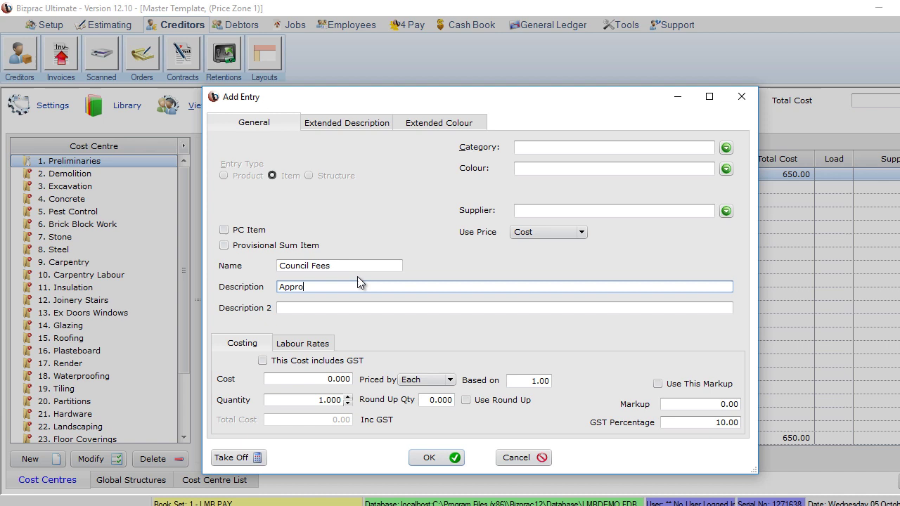
pyautogui.write('vals')
# Step: Set the Council Fees item to a GST-inclusive cost of 690 and save the entry
pyautogui.click(271, 361)
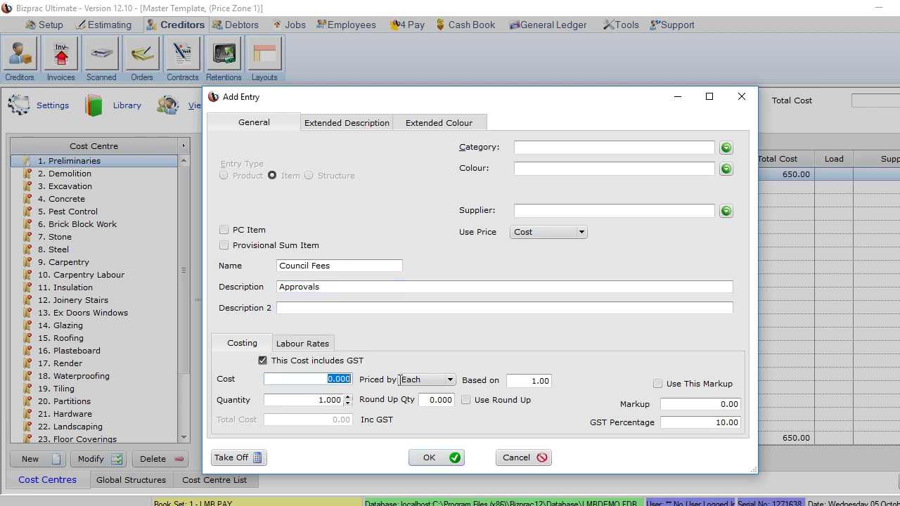
pyautogui.press('Tab')
pyautogui.write('690')
pyautogui.click(444, 455)
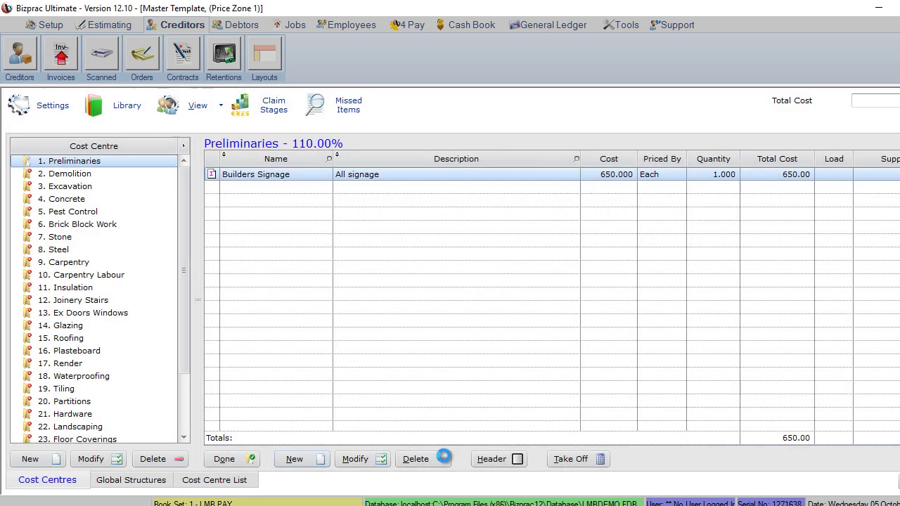
# Step: Start a third Preliminaries item named "Temp Fence" with the description "100m x week"
pyautogui.click(312, 460)
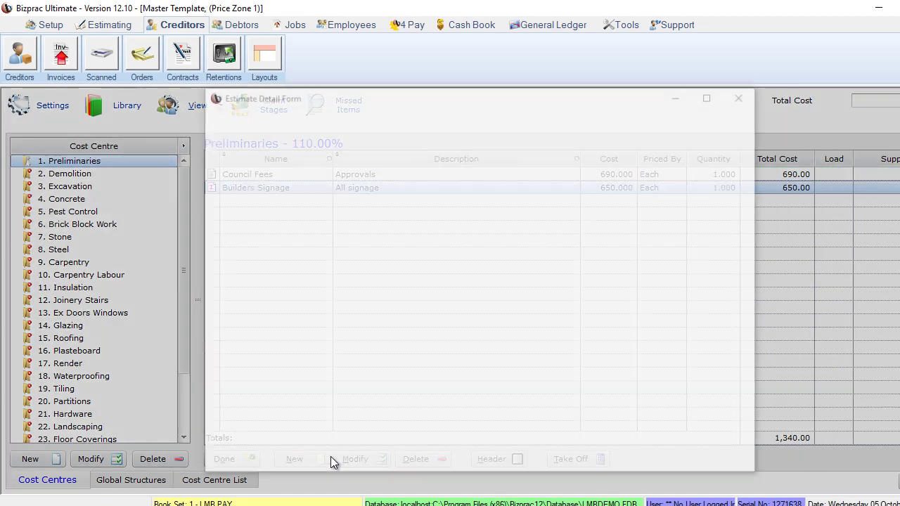
pyautogui.click(305, 266)
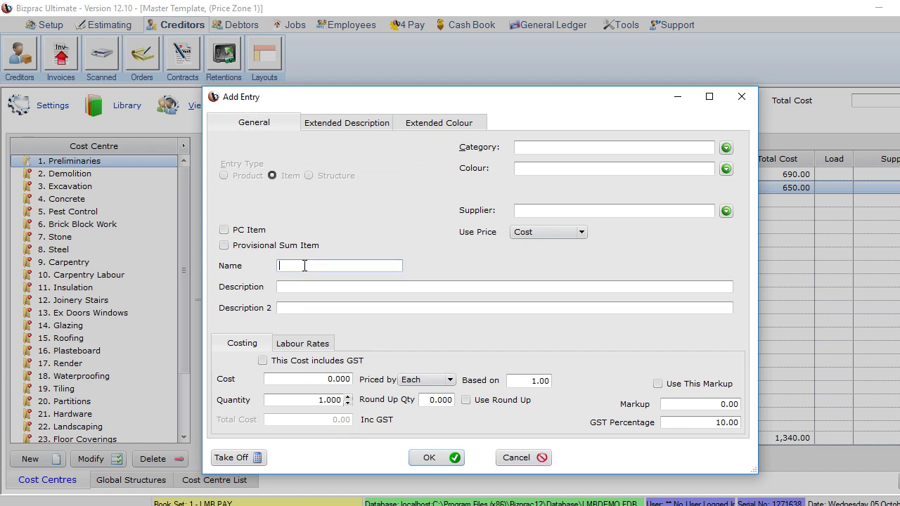
pyautogui.write('Temple')
pyautogui.write('nce')
pyautogui.press('Tab')
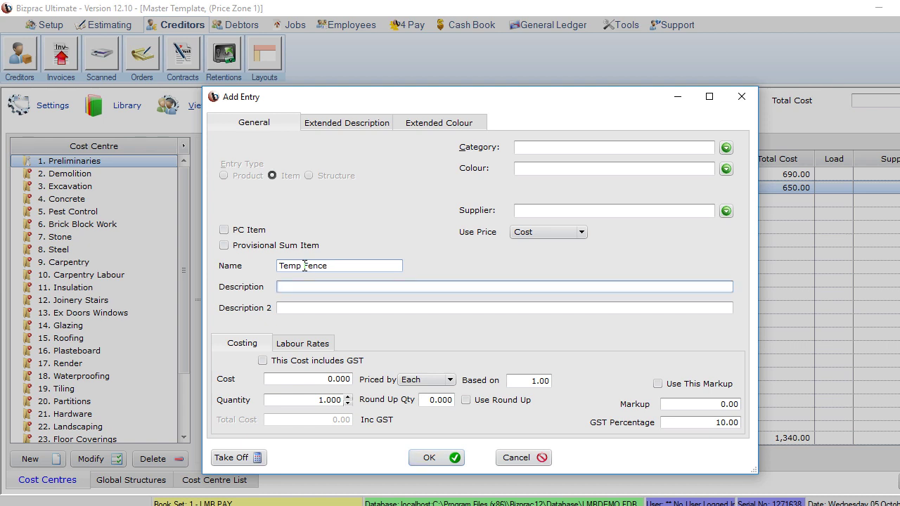
pyautogui.write('100m x week')
# Step: Price the Temp Fence item at 150 including GST per Week with a quantity of 4, and save the entry
pyautogui.click(263, 360)
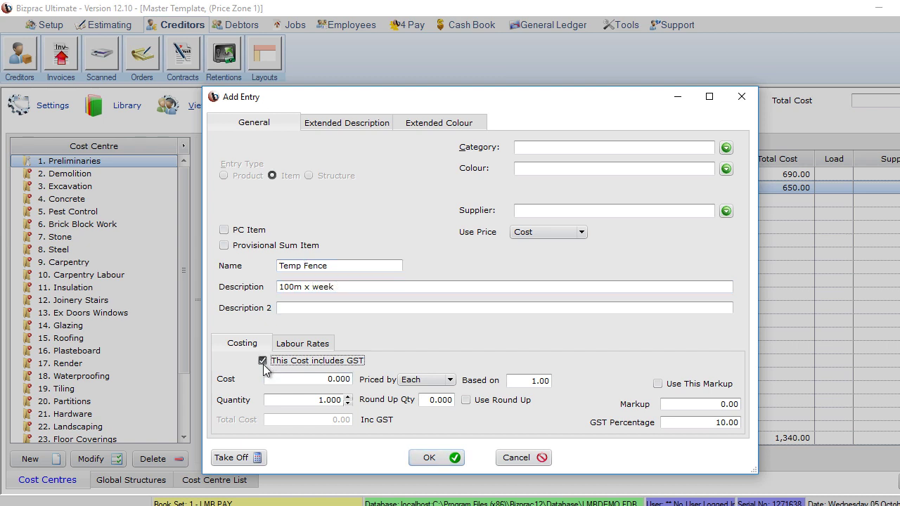
pyautogui.click(302, 377)
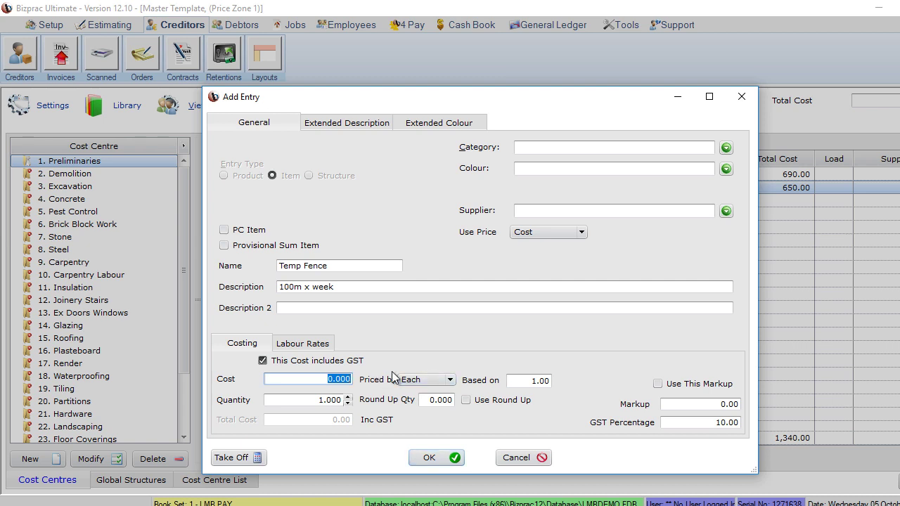
pyautogui.write('150')
pyautogui.click(451, 380)
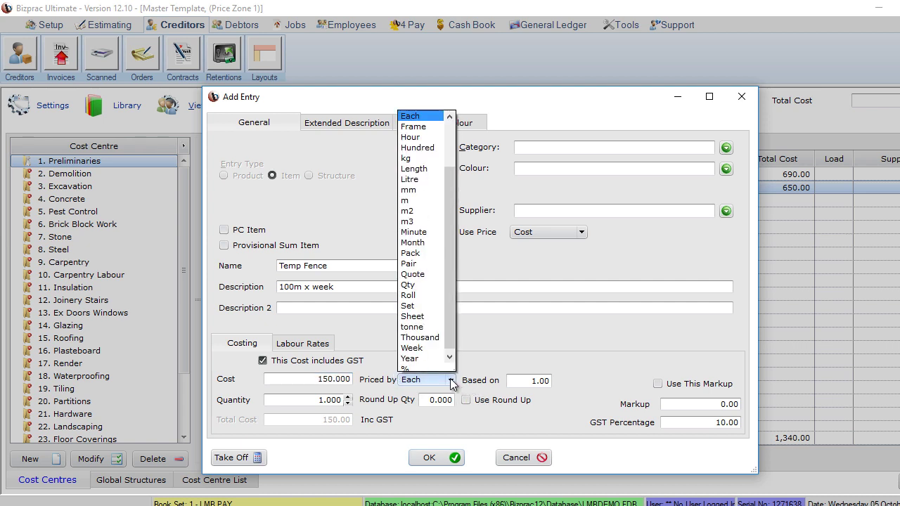
pyautogui.click(431, 347)
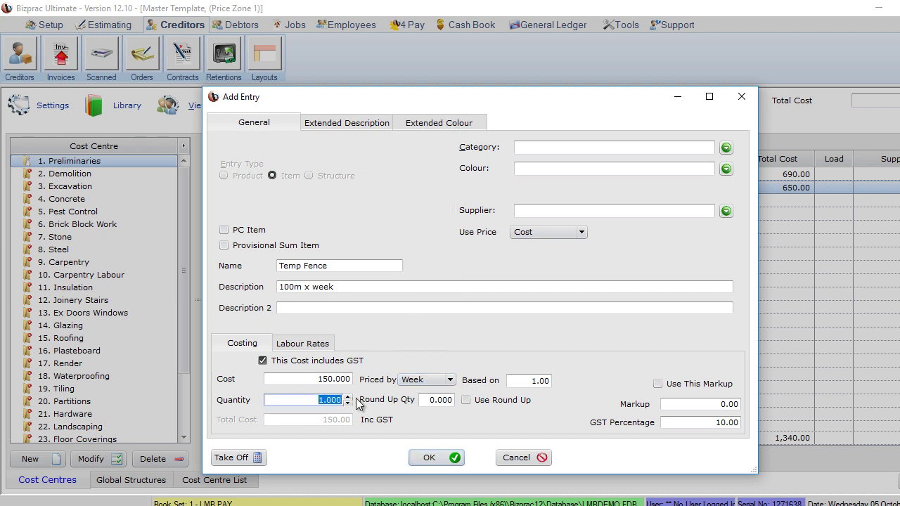
pyautogui.write('4')
pyautogui.click(431, 460)
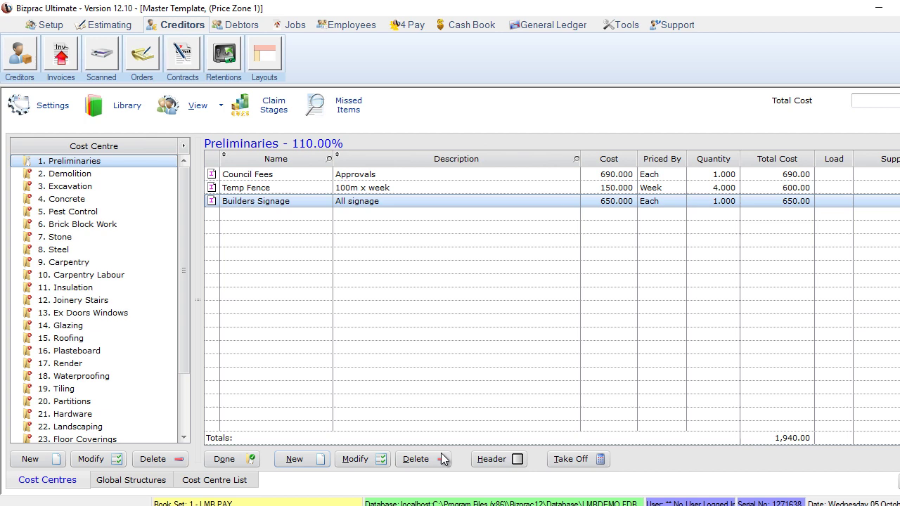
# Step: Change the Temp Fence quantity to 6 directly in the item list and mark the Preliminaries cost centre as done
pyautogui.click(462, 189)
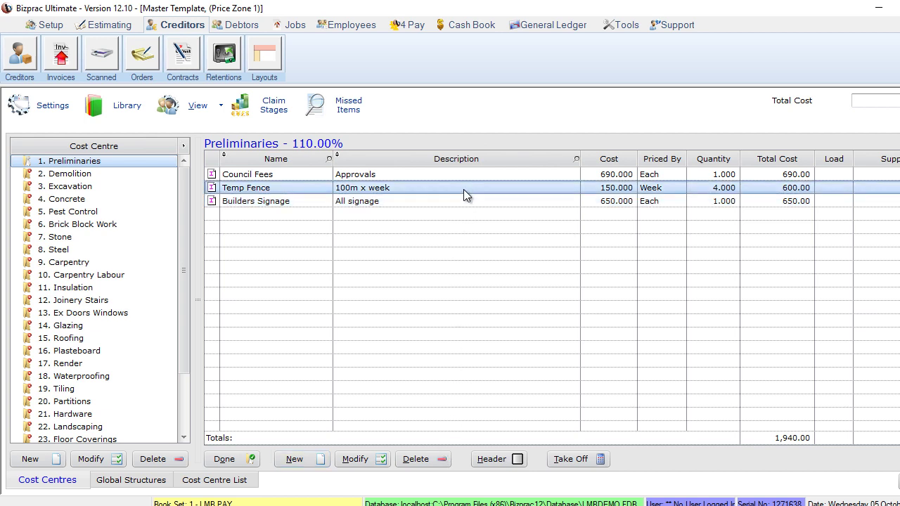
pyautogui.click(729, 190)
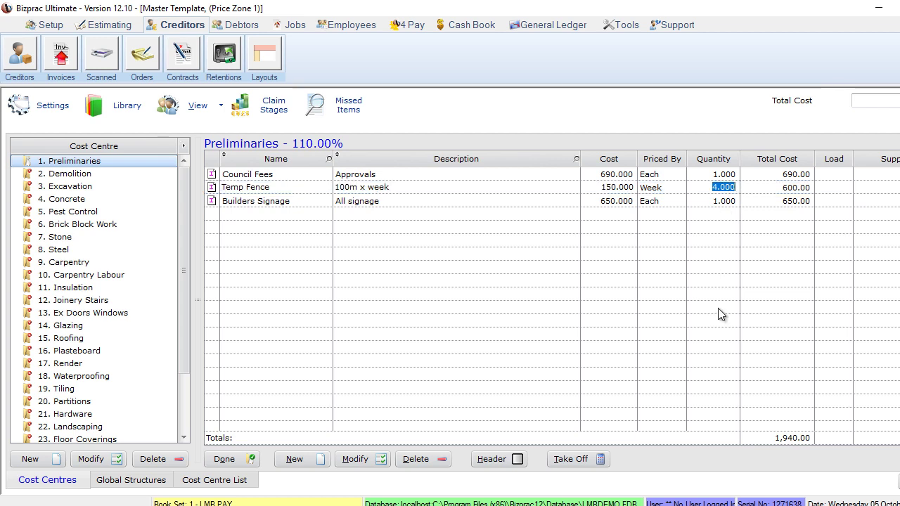
pyautogui.write('6')
pyautogui.press('Return')
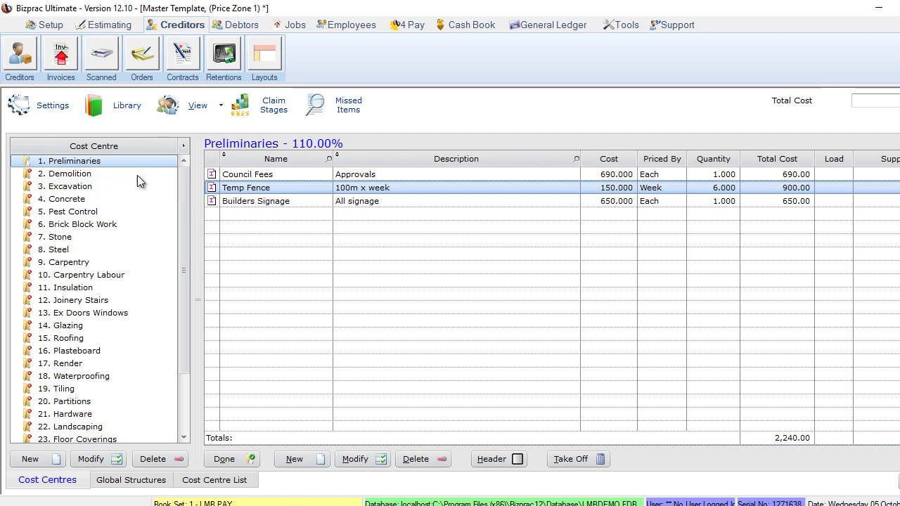
pyautogui.click(241, 459)
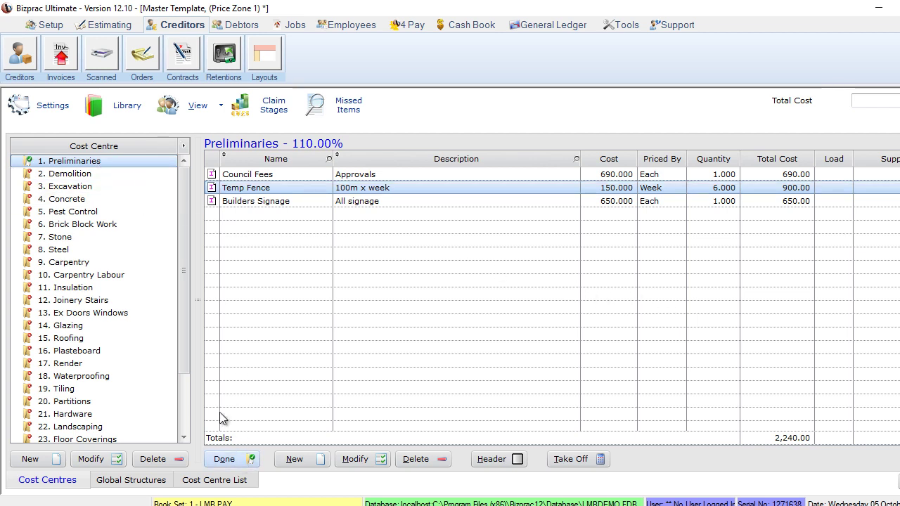